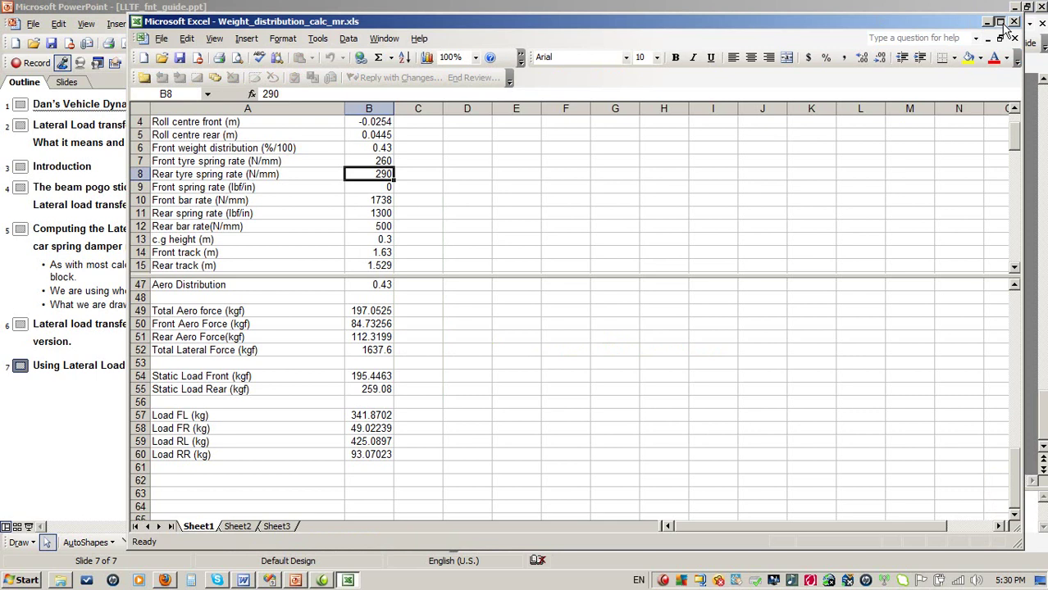
Enlarge the upper split pane of Sheet1 so it shows the setup data from row 1 down to the rcm row 29
scroll(545, 202, up, 1)
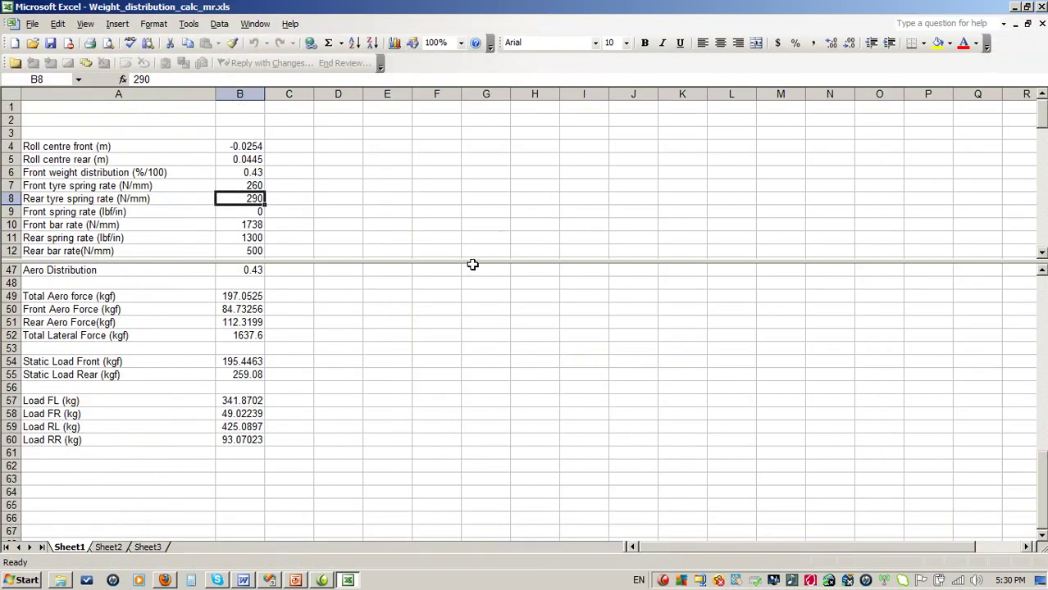
mouse_move(417, 261)
mouse_down()
mouse_move(404, 379)
mouse_move(382, 394)
mouse_up()
scroll(1041, 521, down, 3)
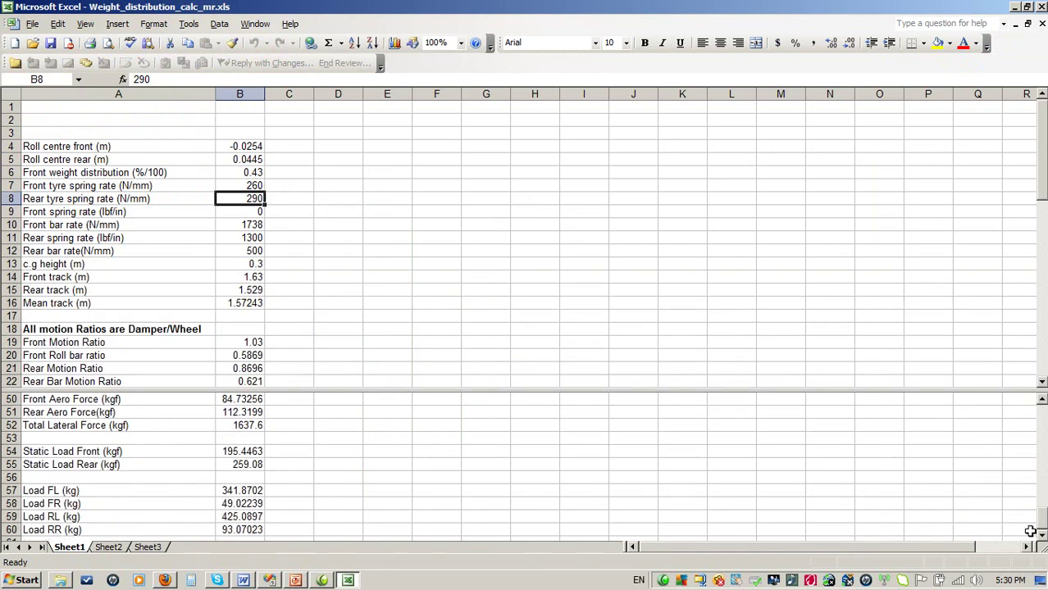
drag(1018, 396, 973, 476)
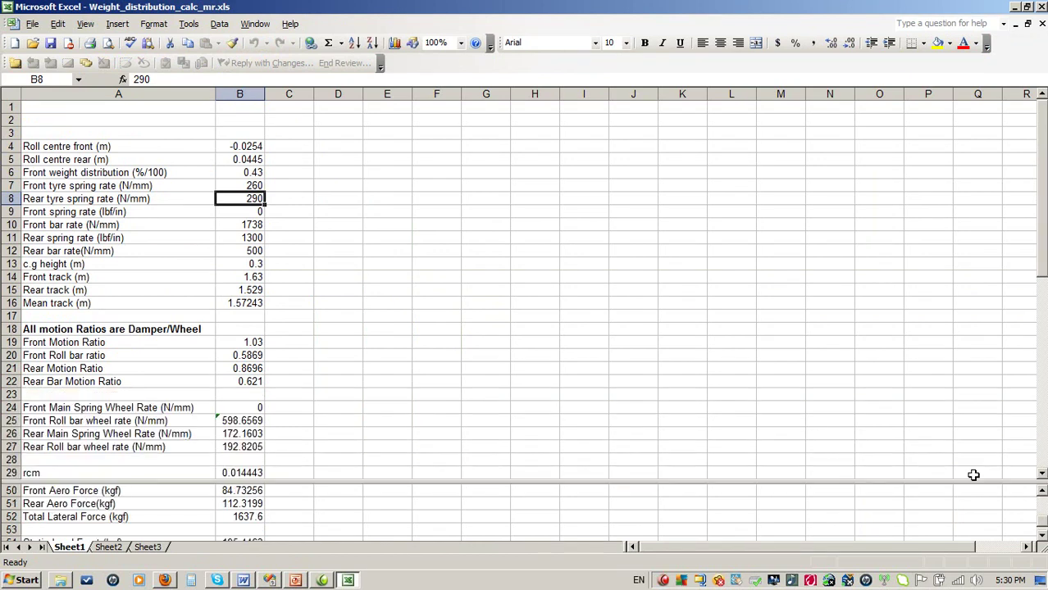
Bring the four wheel load rows, Load FL to Load RR (rows 57 to 60), into the lower split pane
click(1041, 543)
click(1041, 543)
click(1041, 542)
click(1041, 543)
click(1042, 543)
click(1042, 543)
click(1041, 543)
click(1041, 543)
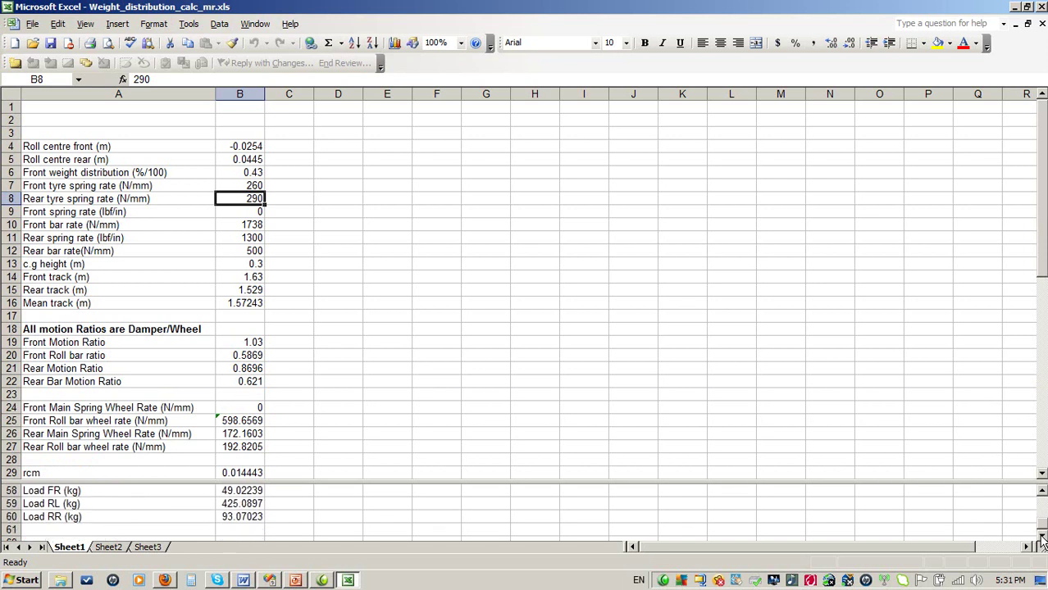
click(1041, 492)
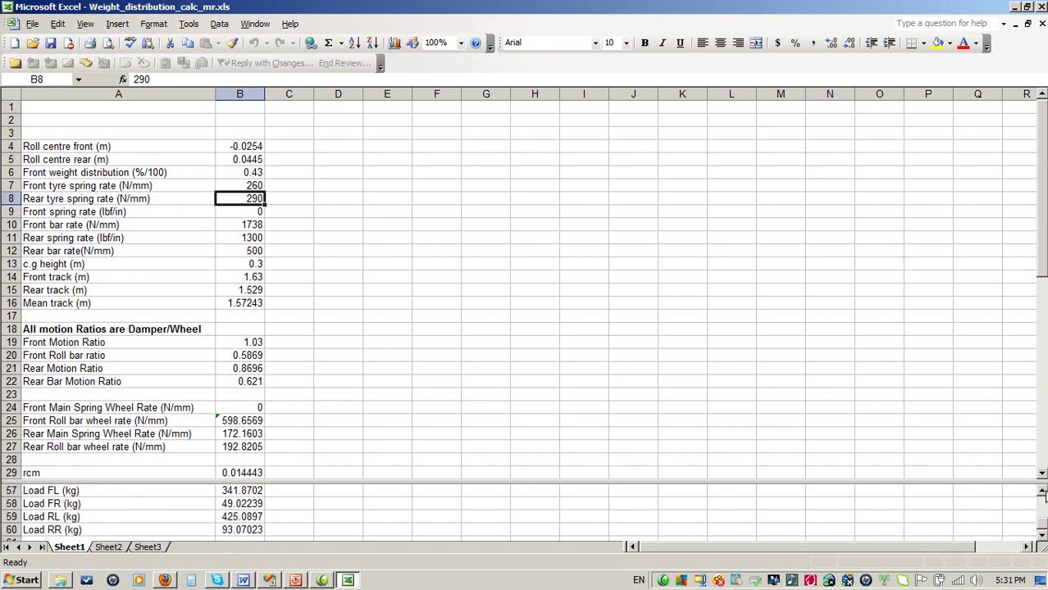
Examine the setup inputs in column B from the tyre spring rates through the spring and bar rates to the c.g. height
click(163, 198)
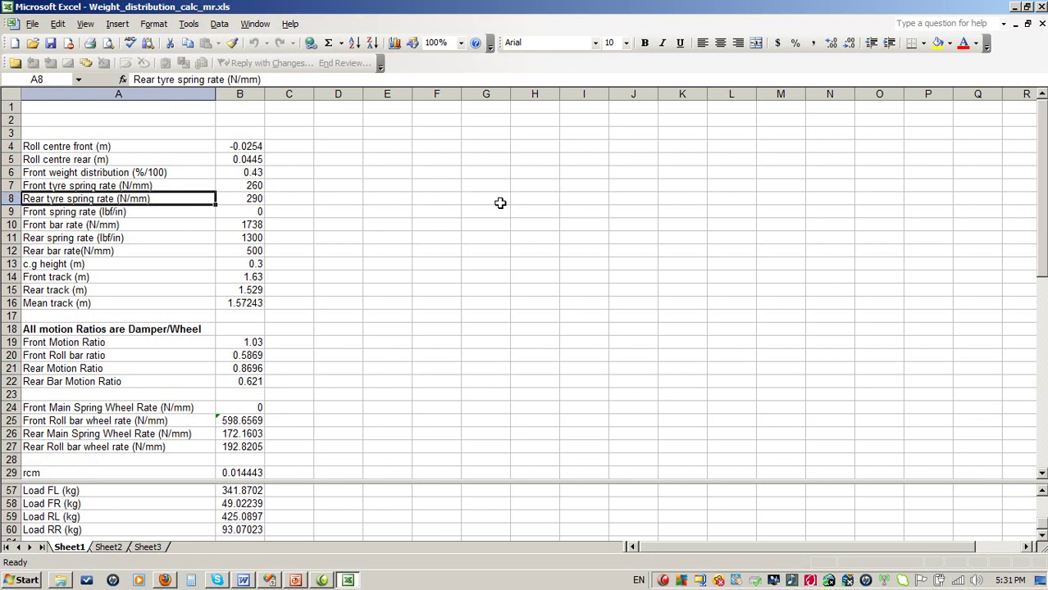
key(Right)
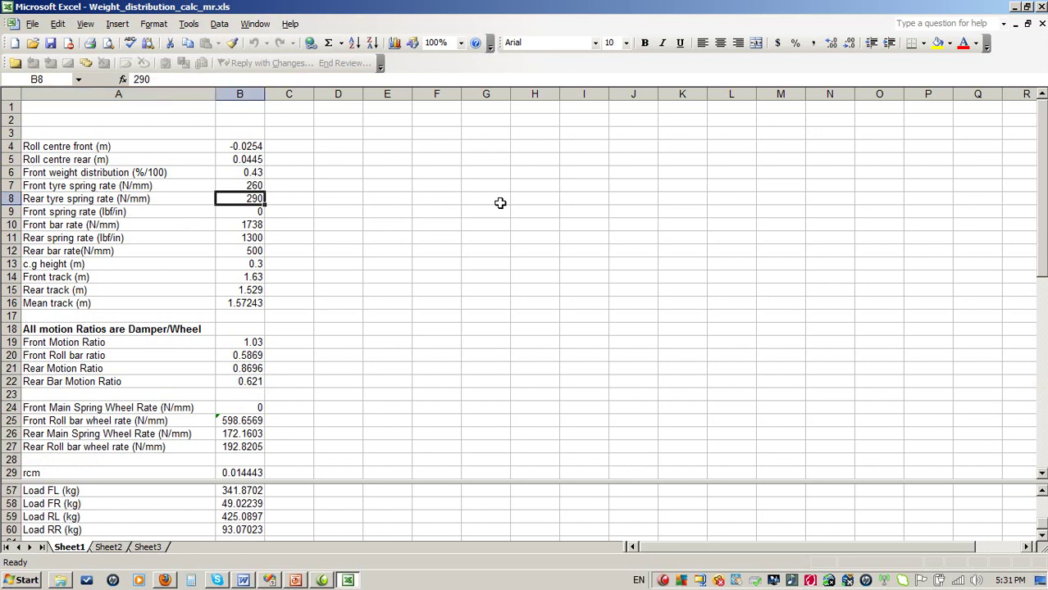
key(Up)
key(Down)
key(Down)
key(Down)
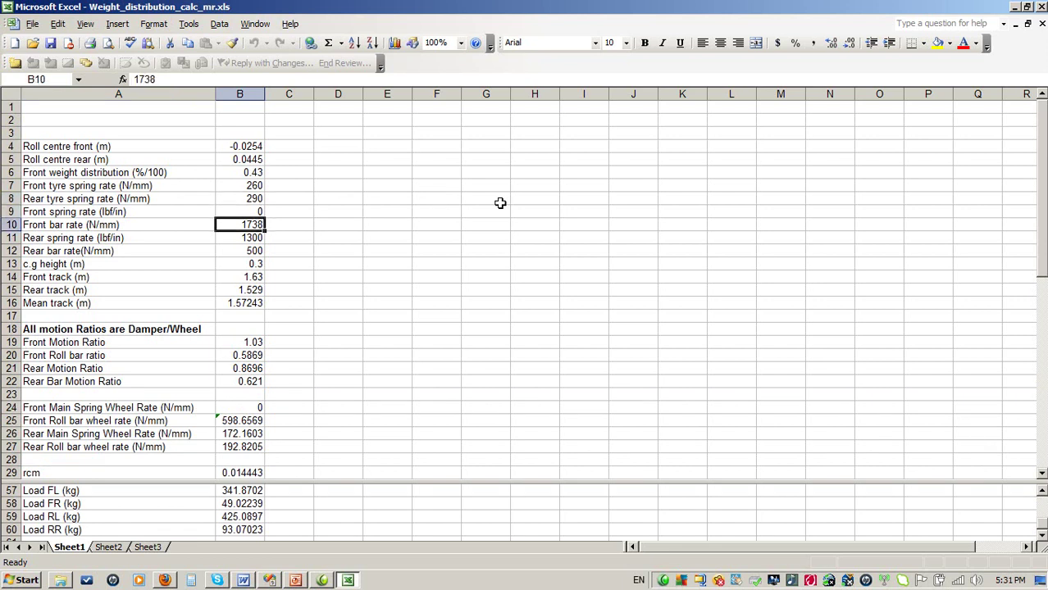
key(Down)
key(Down)
key(Down)
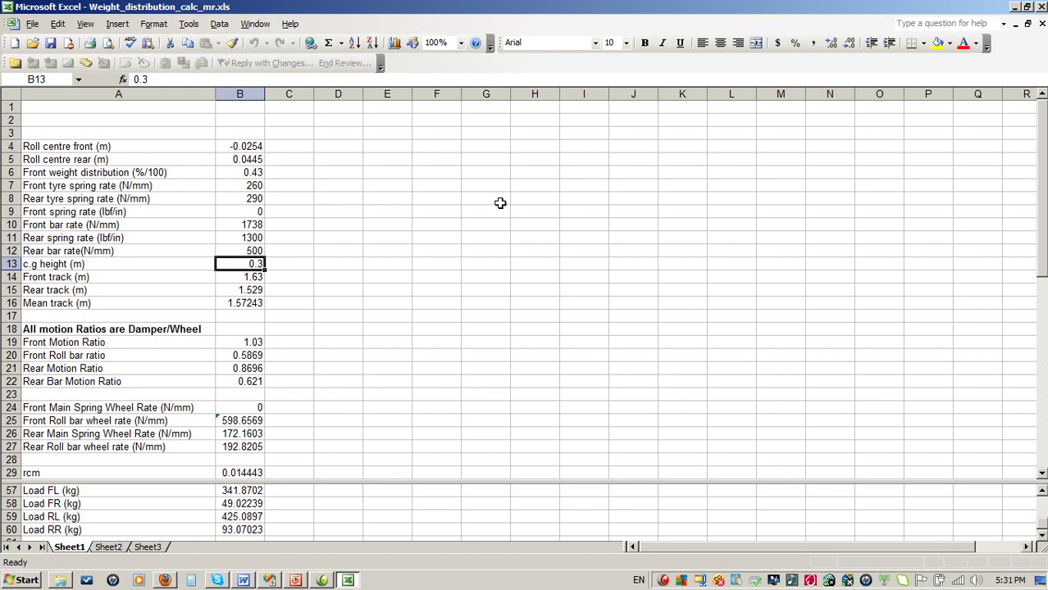
Examine the formulas for the front roll bar wheel rate in B25 and the rear main spring wheel rate in B26
key(Down)
key(Down)
key(Down)
key(Down)
key(Down)
key(Down)
key(Down)
key(Down)
key(Down)
key(Down)
key(Down)
key(Down)
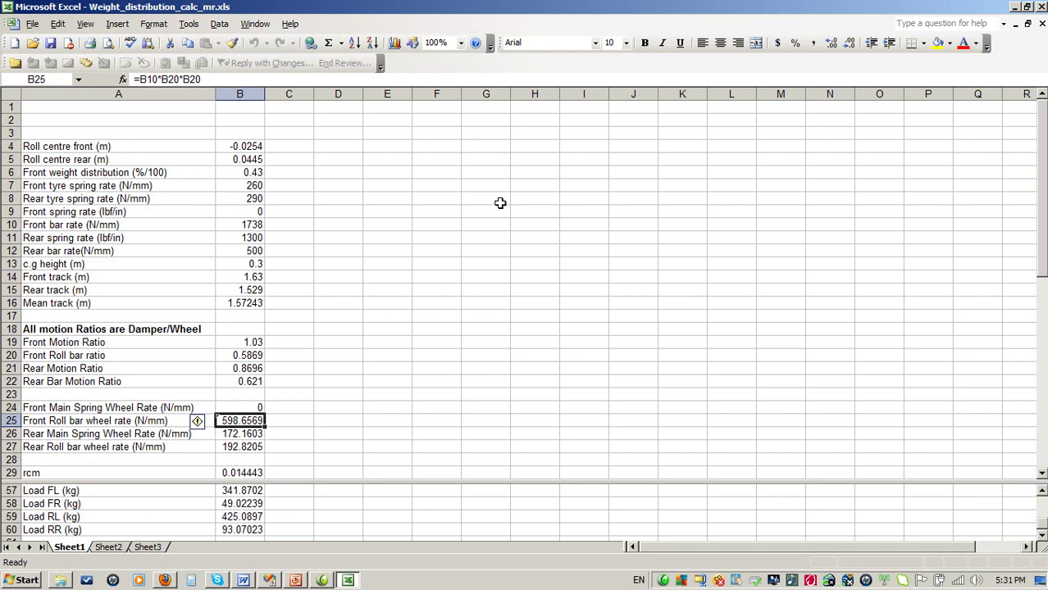
key(Down)
key(Up)
key(Down)
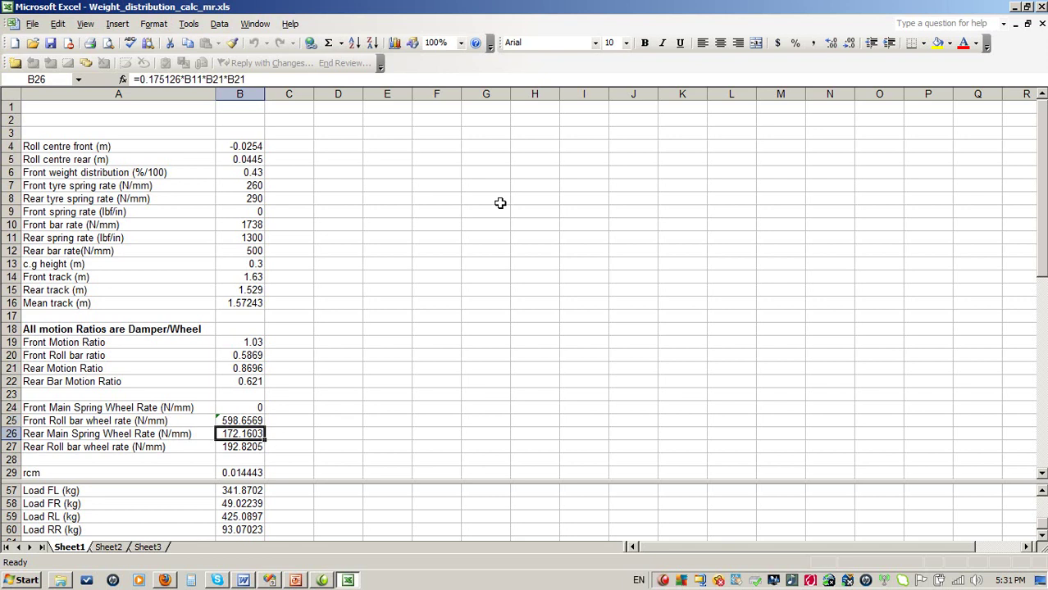
key(Up)
key(Down)
Review the motion ratios, track widths, and rear bar and spring rates in column B, back up to the rear tyre spring rate
key(Up)
key(Up)
key(Up)
key(Up)
key(Up)
key(Up)
key(Up)
key(Up)
key(Up)
key(Up)
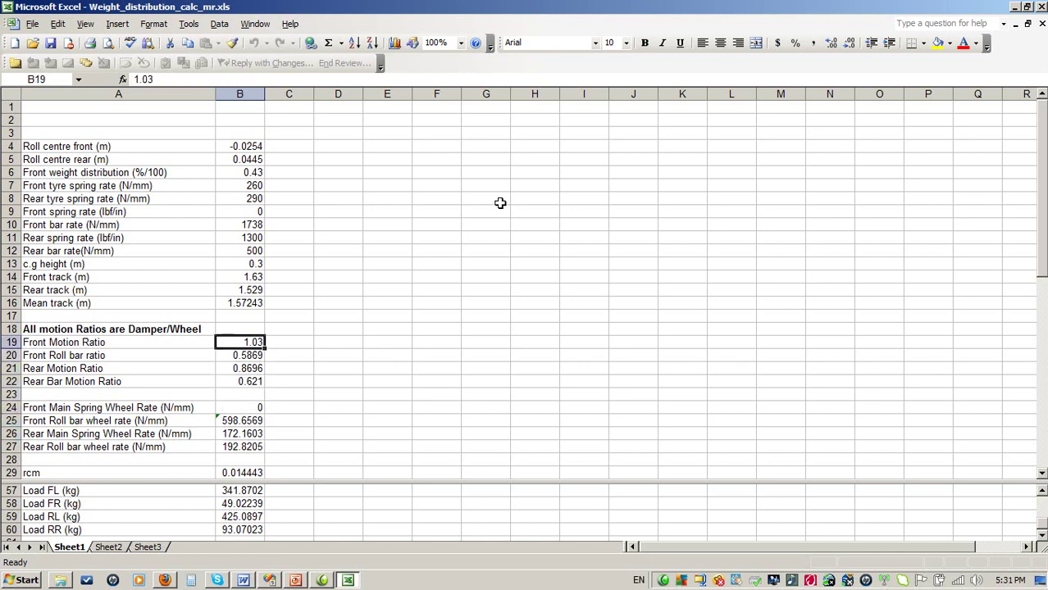
key(Up)
key(Up)
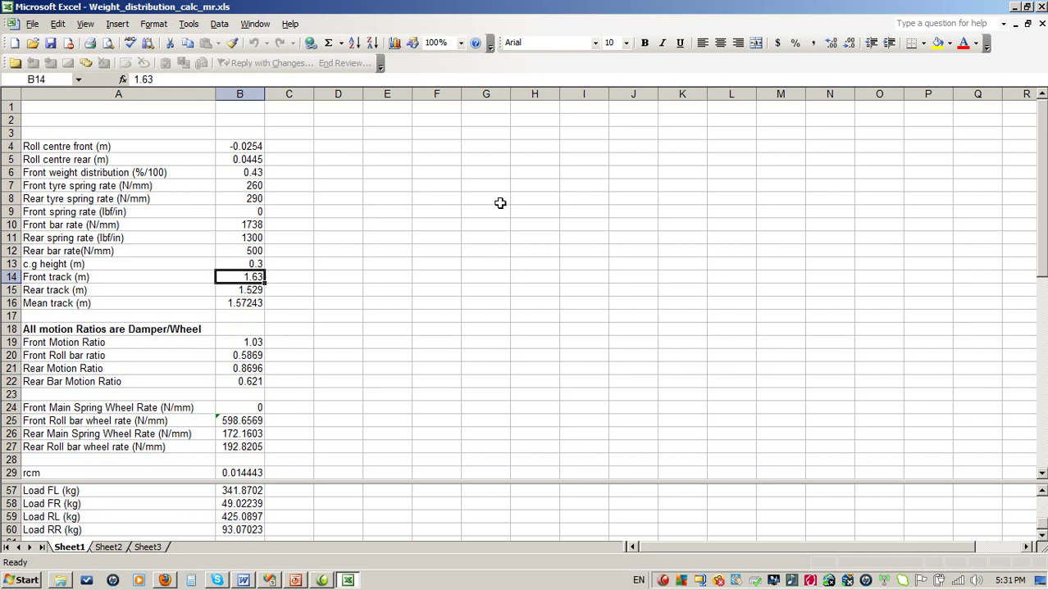
key(Up)
key(Up)
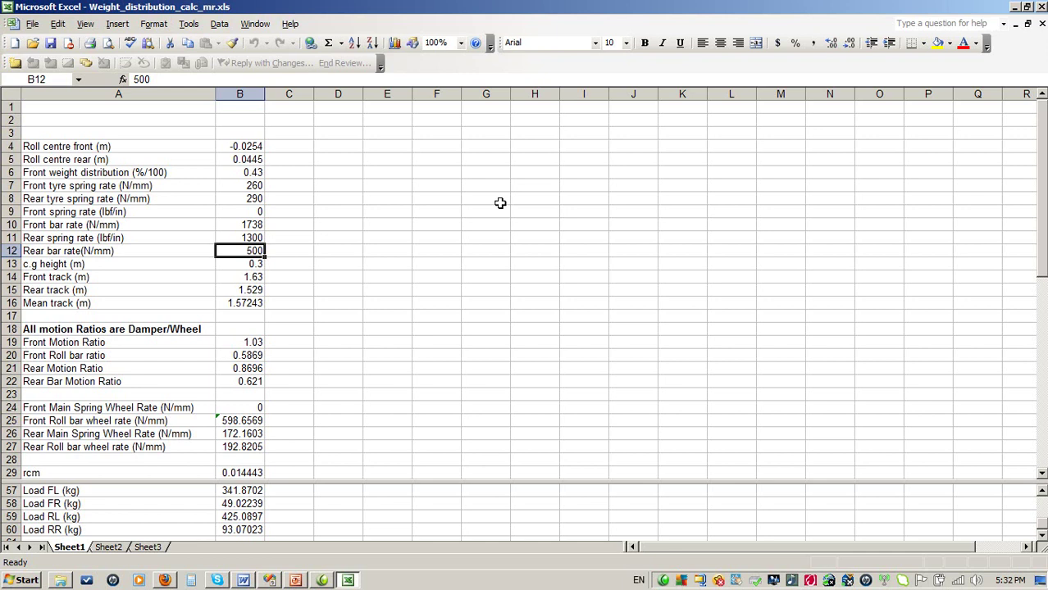
key(Up)
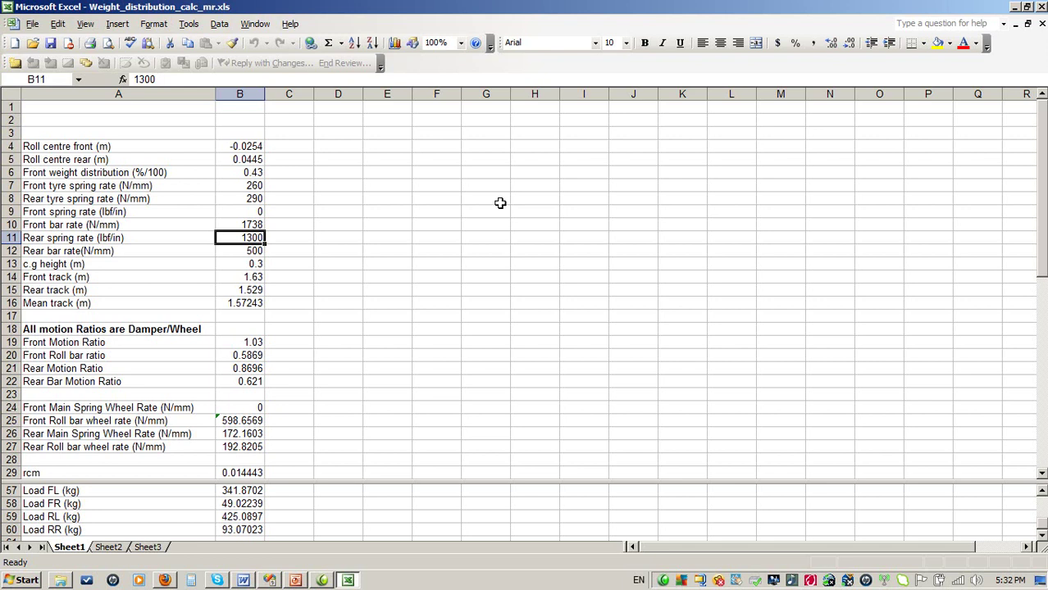
key(Down)
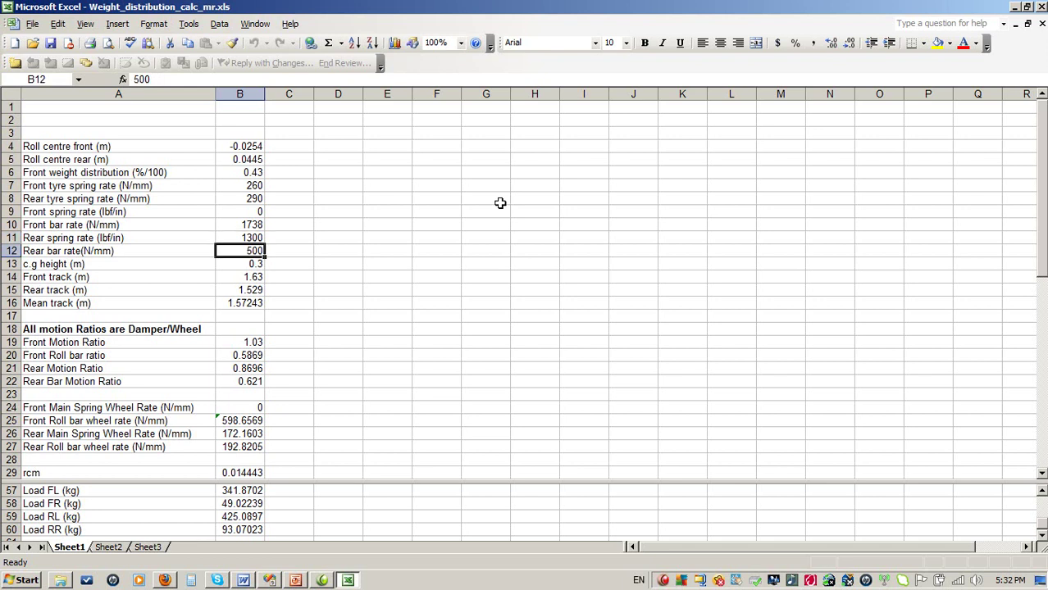
key(Up)
key(Up)
key(Up)
key(Up)
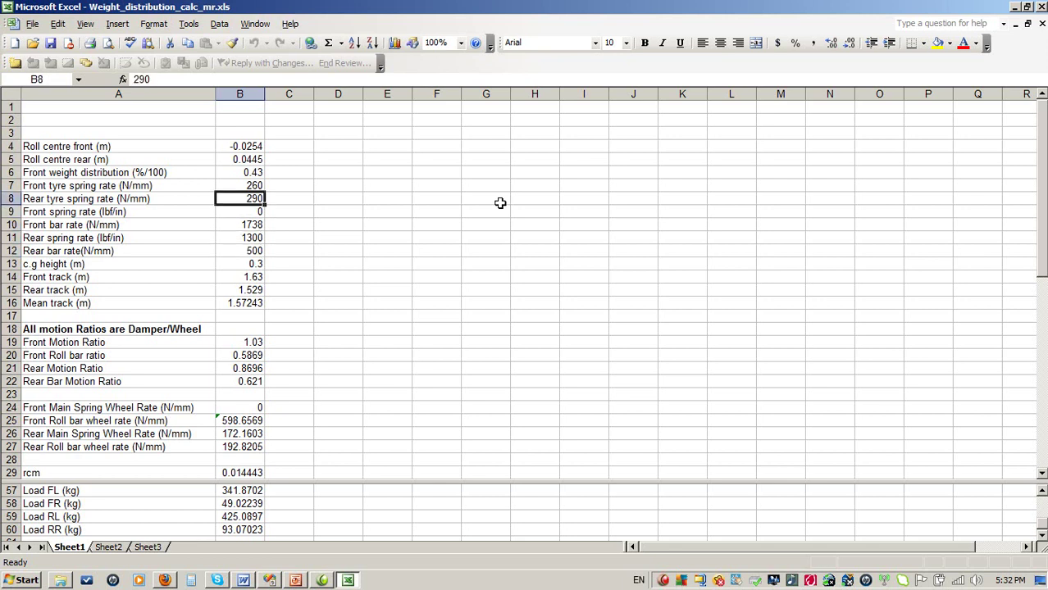
Examine the Roll Distribution (%) result and its formula in B37 for the current setup
key(Down)
key(Down)
key(Down)
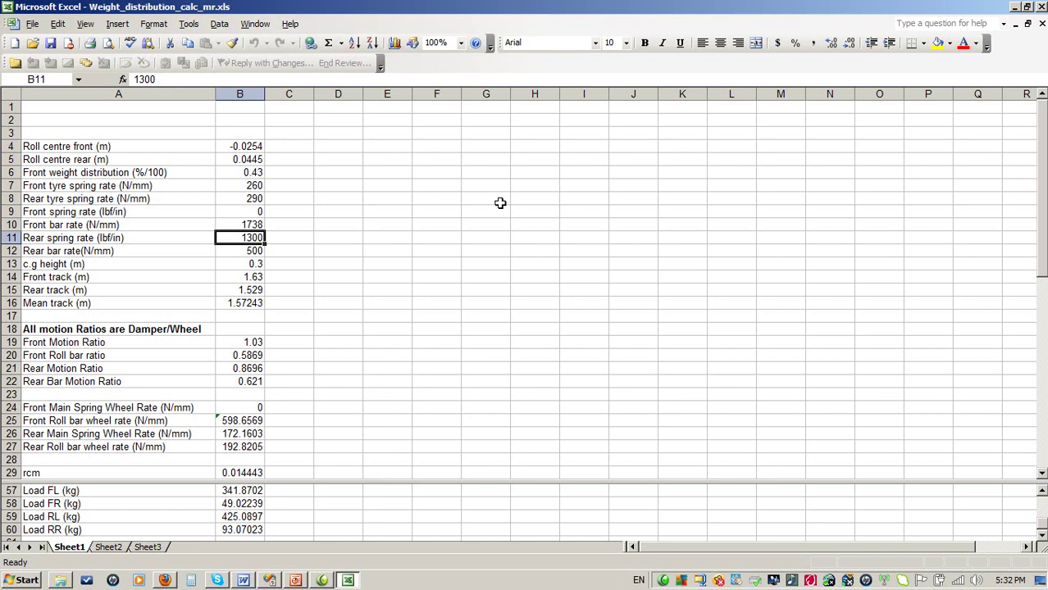
key(Down)
key(Down)
key(Down)
key(Down)
key(Down)
key(Down)
key(Down)
key(Down)
key(Down)
key(Down)
key(Down)
key(Down)
key(Down)
key(Down)
key(Down)
key(Down)
key(Down)
key(Down)
key(Down)
key(Down)
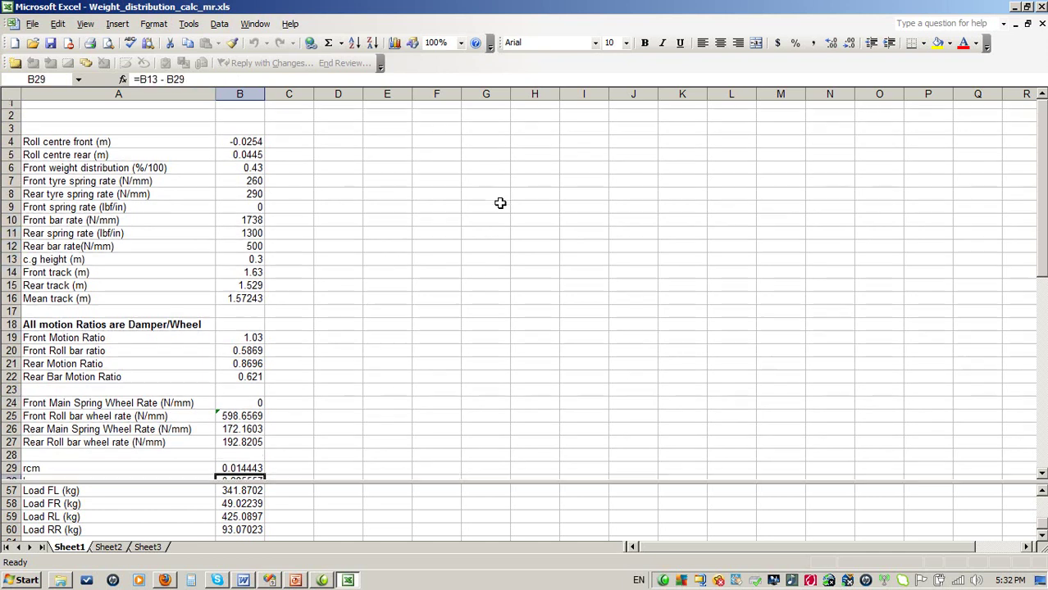
key(Down)
key(Down)
key(Down)
key(Down)
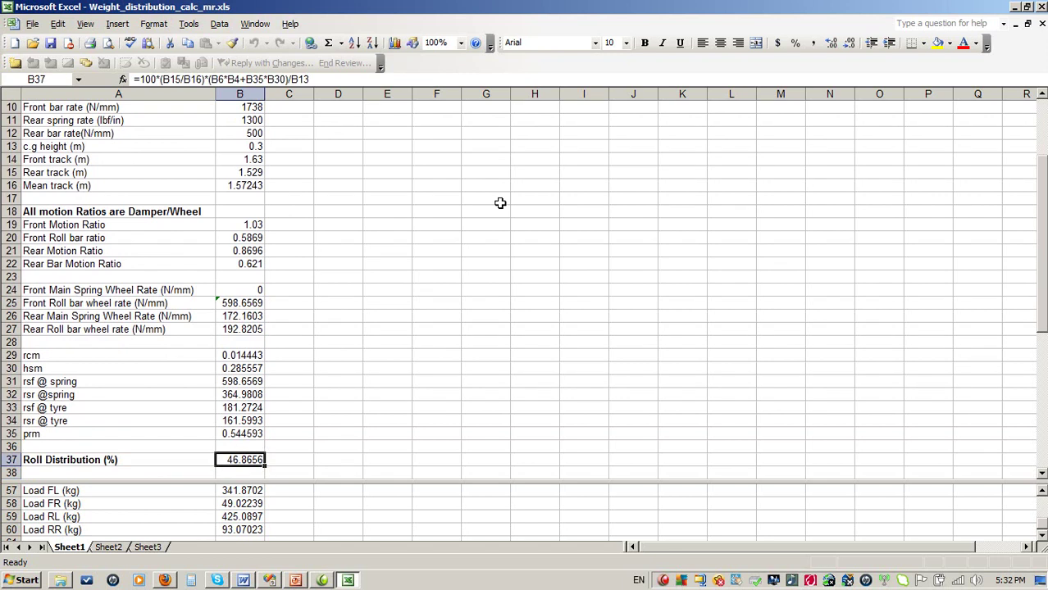
Set the rear spring rate in B11 to 1400 lbf/in
key(Up)
key(Up)
key(Up)
key(Up)
key(Up)
key(Up)
key(Up)
key(Up)
key(Up)
key(Up)
key(Up)
key(Up)
key(Up)
key(Up)
key(Up)
key(Up)
key(Up)
key(Up)
key(Up)
key(Up)
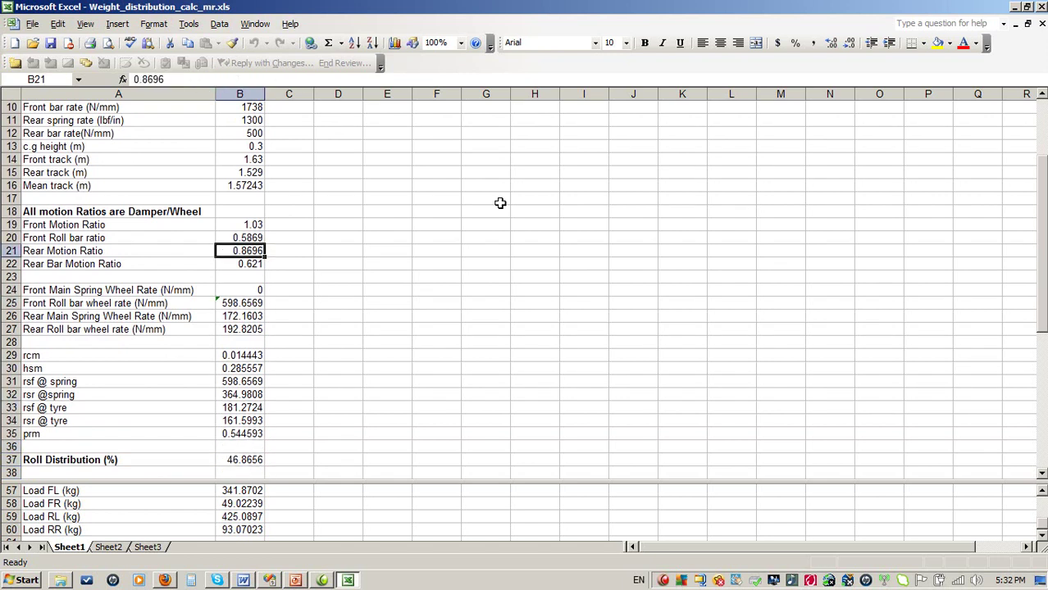
key(Up)
key(Up)
key(Up)
key(Up)
key(Up)
key(Up)
key(Down)
key(Down)
key(Down)
key(Down)
key(Down)
key(Down)
key(Down)
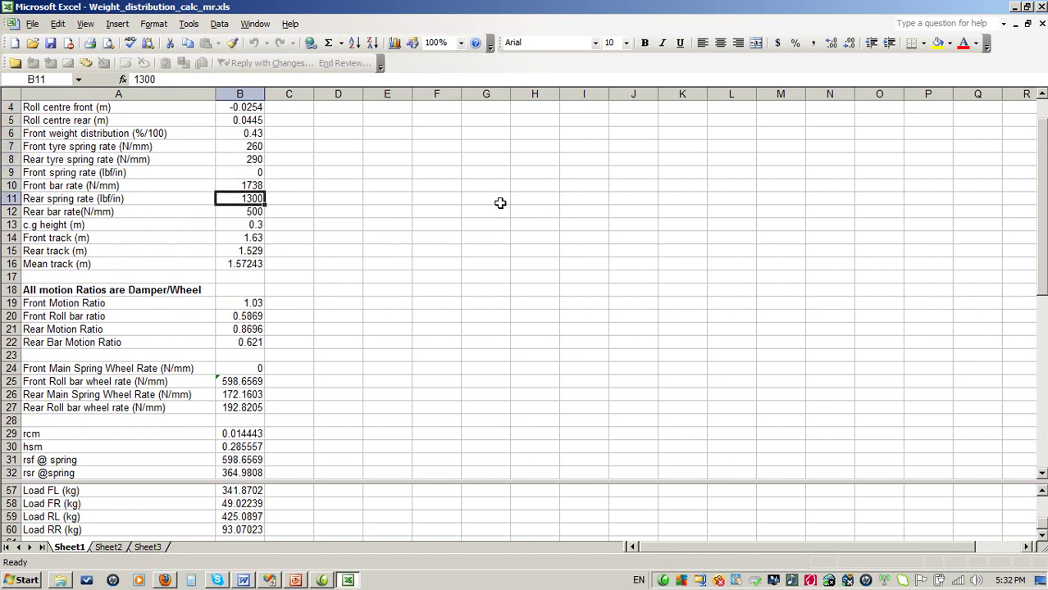
key(BackSpace)
text(1400)
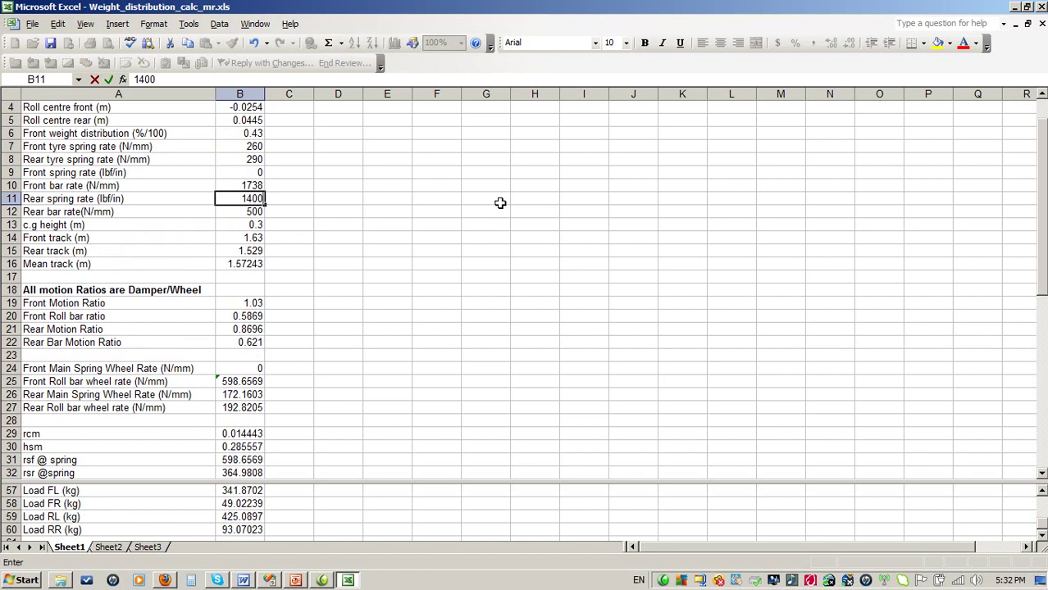
key(Return)
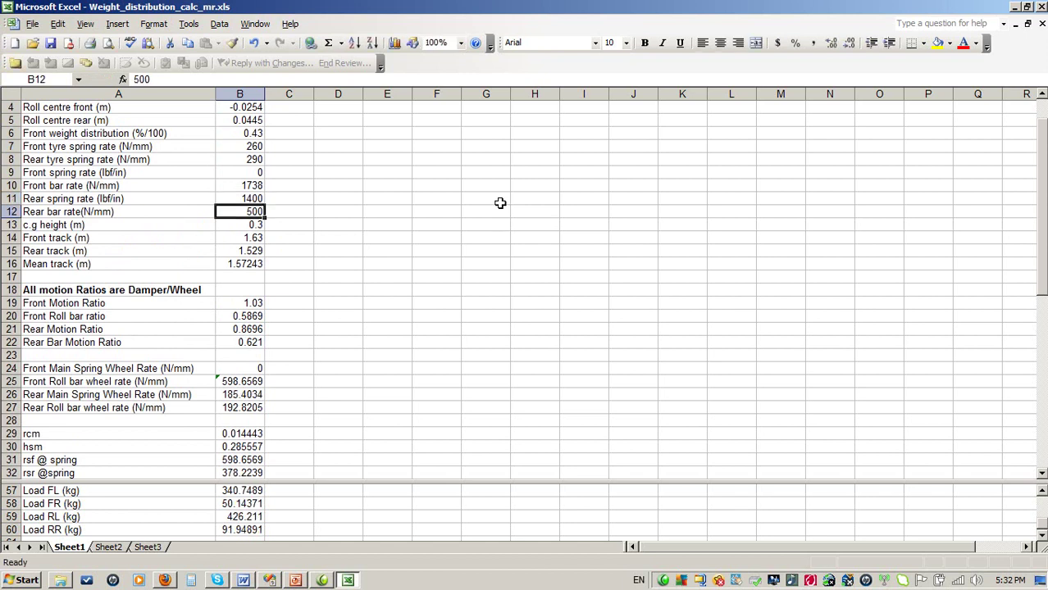
Check the recalculated Roll Distribution (%) in B37 for the changed rear spring rate
key(Down)
key(Down)
key(Down)
key(Down)
key(Down)
key(Down)
key(Down)
key(Down)
key(Down)
key(Down)
key(Down)
key(Down)
key(Down)
key(Down)
key(Down)
key(Down)
key(Down)
key(Down)
key(Down)
key(Down)
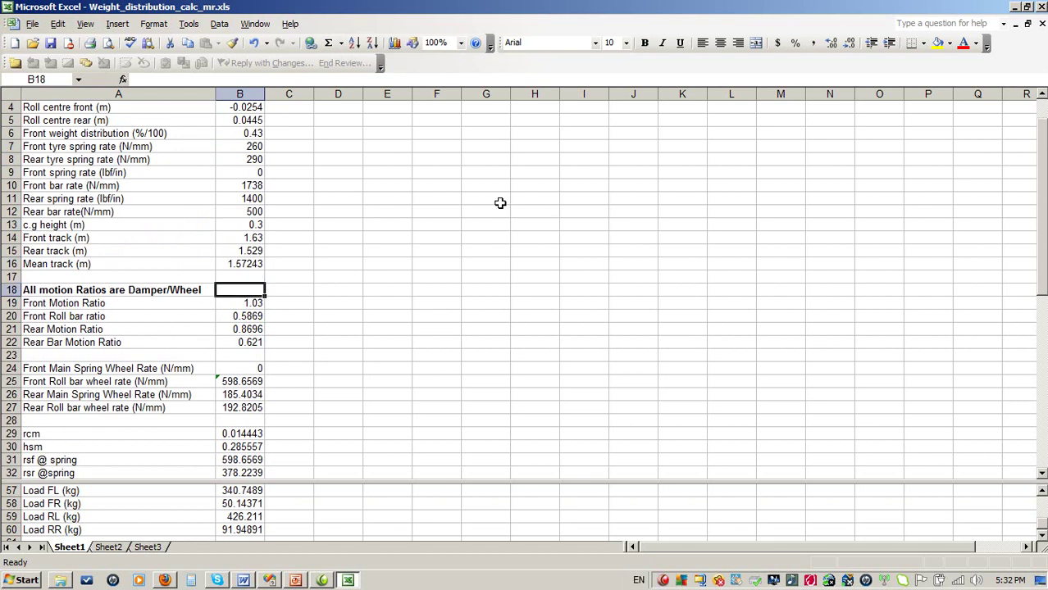
key(Down)
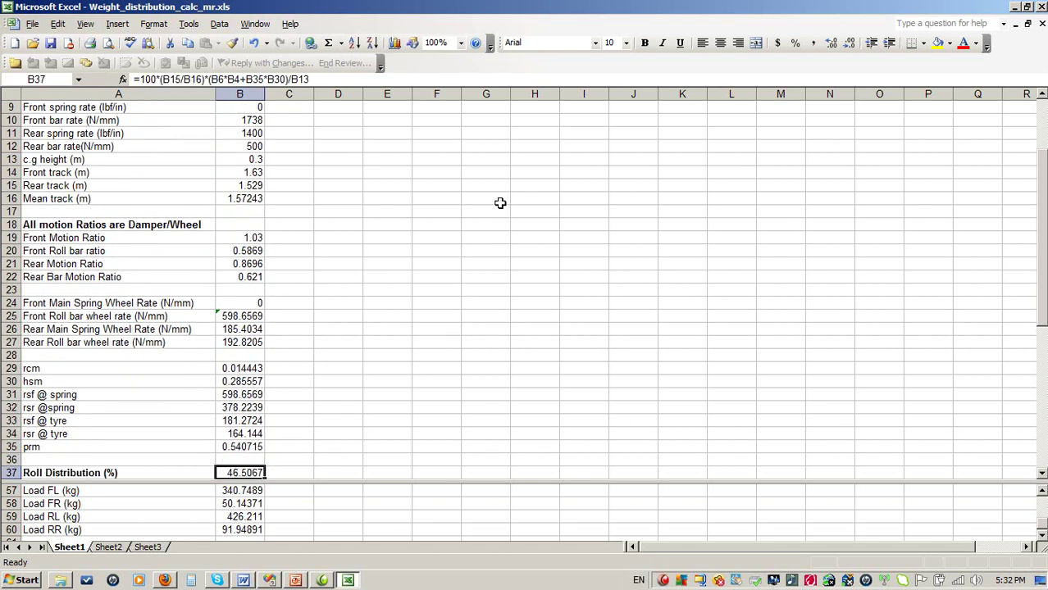
key(Down)
key(Up)
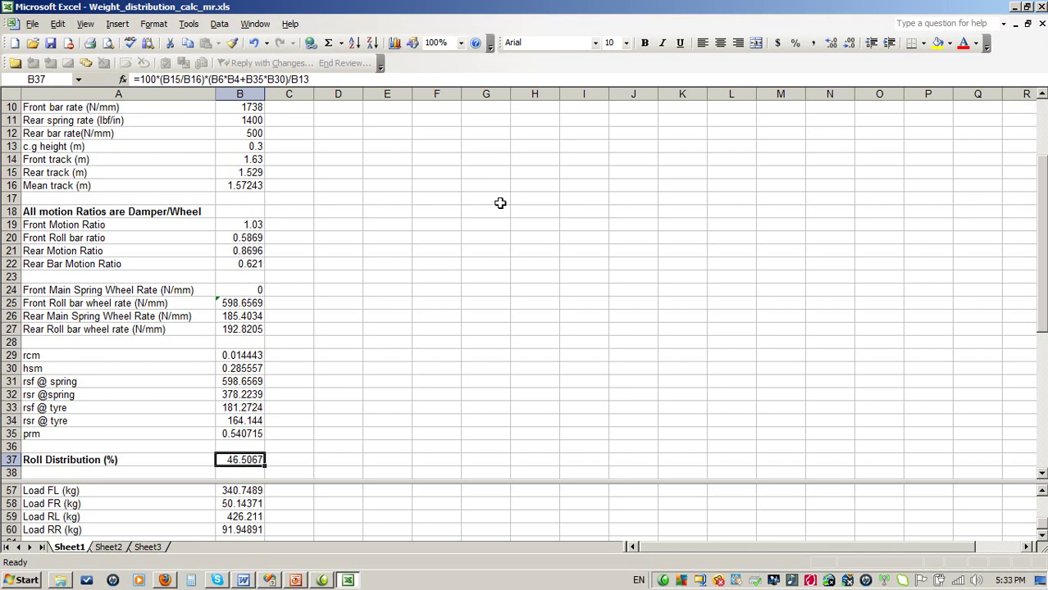
Set the rear bar rate in B12 to 400 N/mm
key(Up)
key(Up)
key(Up)
key(Up)
key(Up)
key(Up)
key(Up)
key(Up)
key(Up)
key(Up)
key(Up)
key(Up)
key(Up)
key(Up)
key(Up)
key(Up)
key(Up)
key(Up)
key(Up)
key(Up)
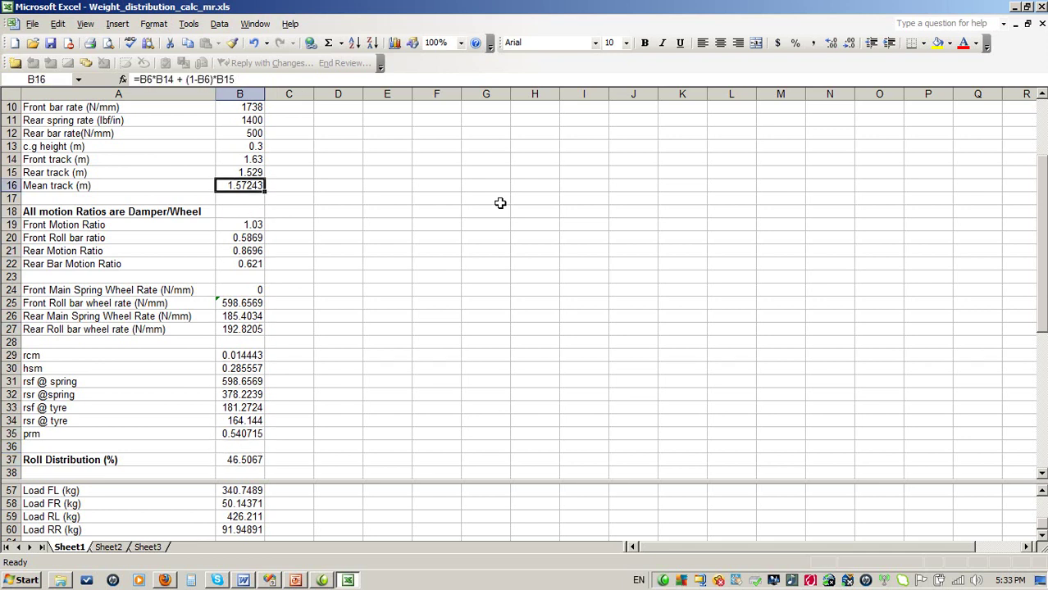
key(Up)
key(Down)
key(Down)
key(Down)
key(Down)
key(Down)
key(Down)
key(Down)
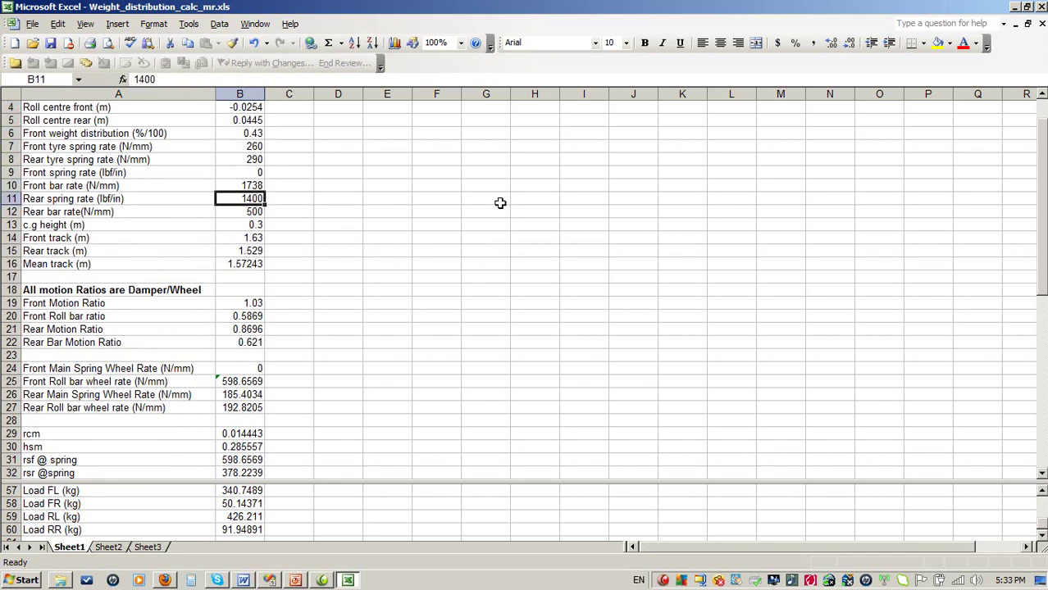
key(Down)
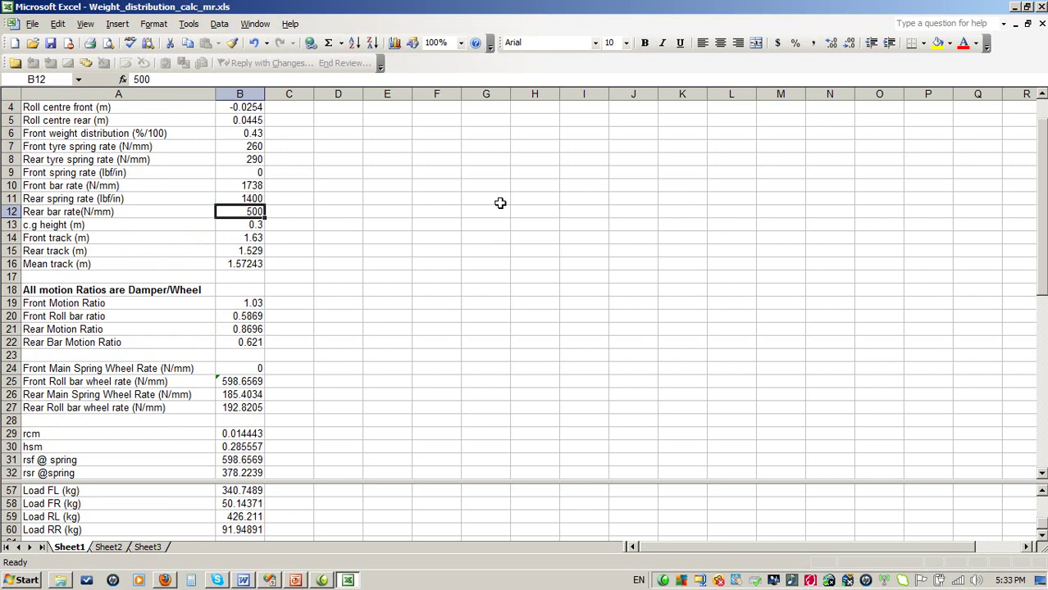
text(400)
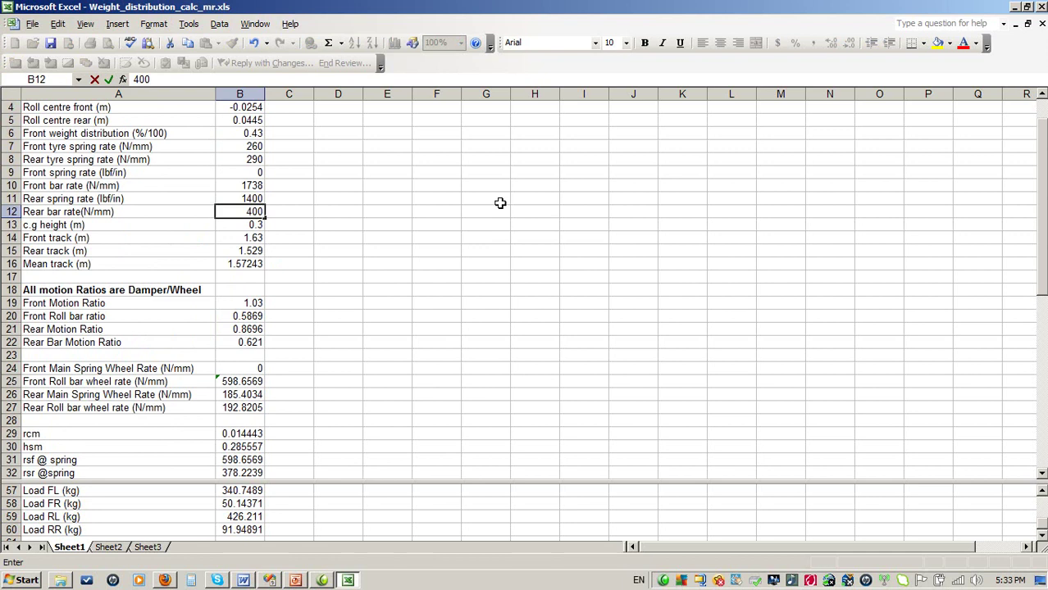
key(Return)
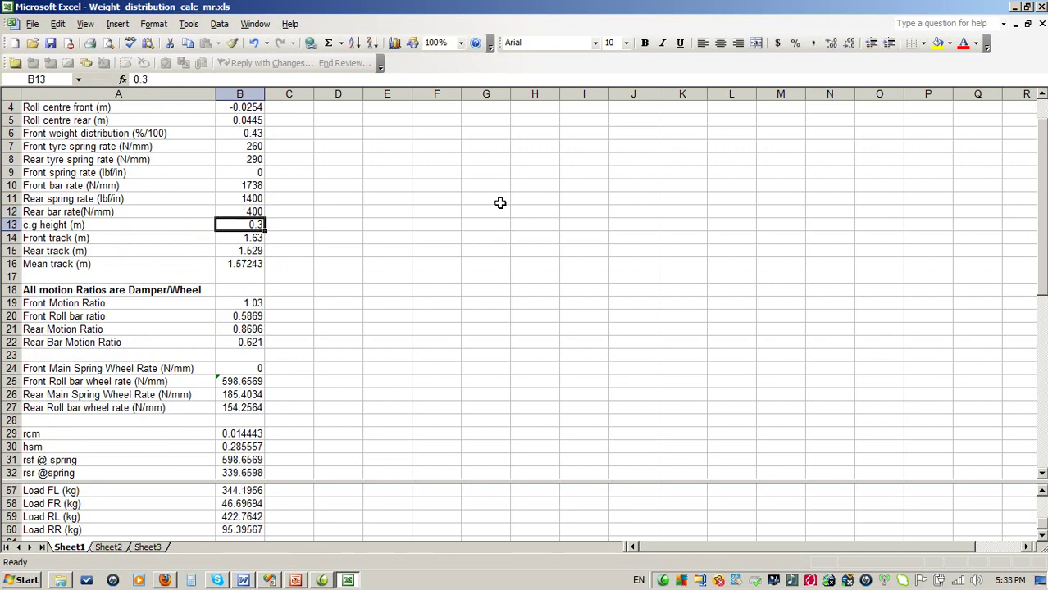
Check the recalculated Roll Distribution (%) in B37 for the changed rear bar rate
key(Down)
key(Down)
key(Down)
key(Down)
key(Down)
key(Down)
key(Down)
key(Down)
key(Down)
key(Down)
key(Down)
key(Down)
key(Down)
key(Down)
key(Down)
key(Down)
key(Down)
key(Down)
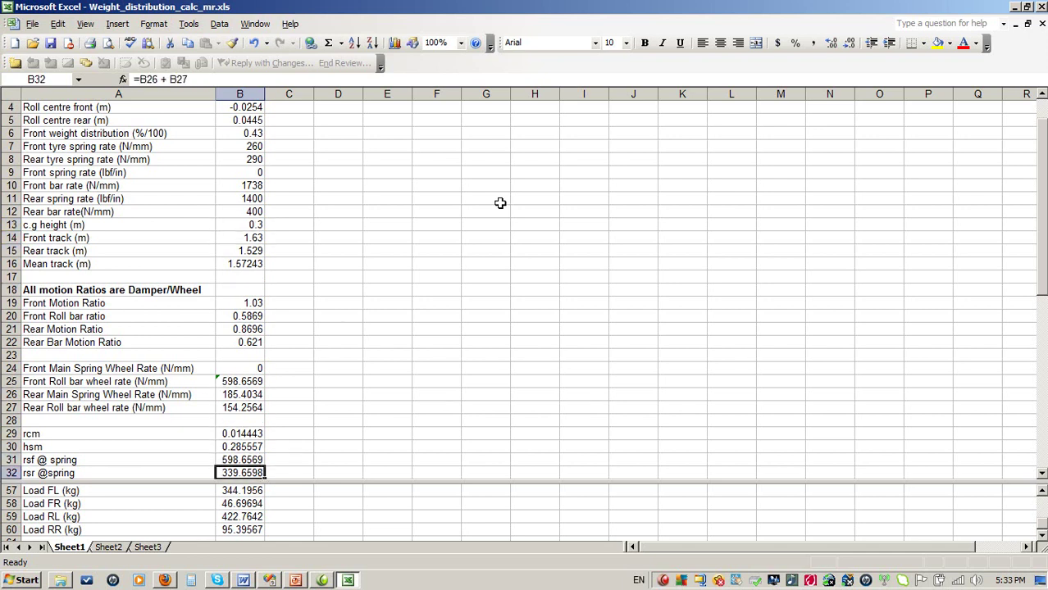
key(Down)
key(Down)
key(Down)
key(Down)
key(Down)
key(Down)
scroll(500, 202, down, 2)
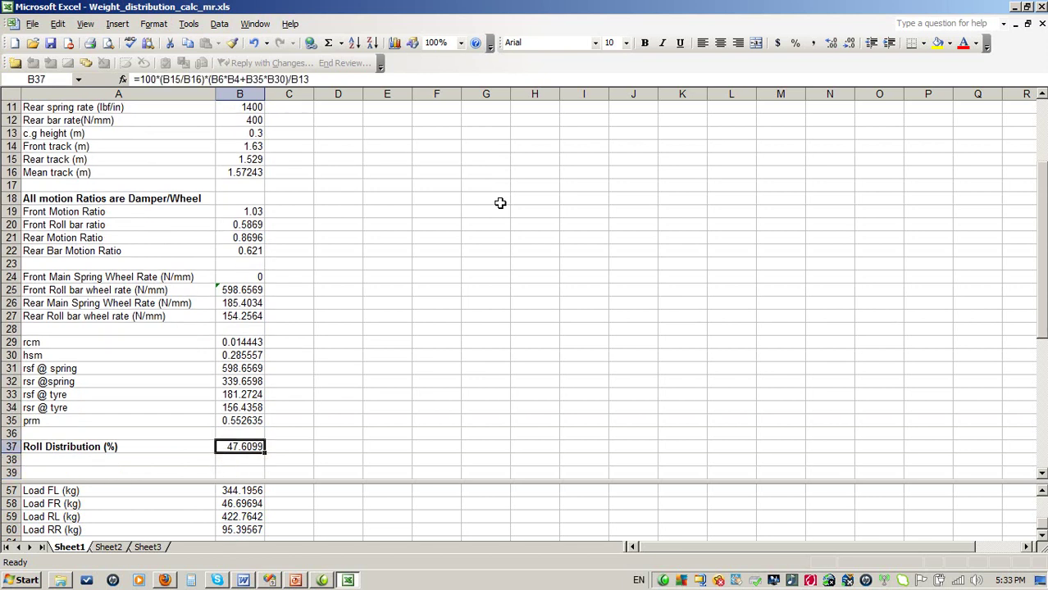
Review the setup inputs in column B, from the roll centres down to the mean track, and return to the rear bar rate
key(Up)
key(Up)
key(Up)
key(Up)
key(Up)
key(Up)
key(Up)
key(Up)
key(Up)
key(Up)
key(Up)
key(Up)
key(Up)
key(Up)
key(Up)
key(Up)
key(Up)
key(Up)
key(Up)
key(Up)
key(Up)
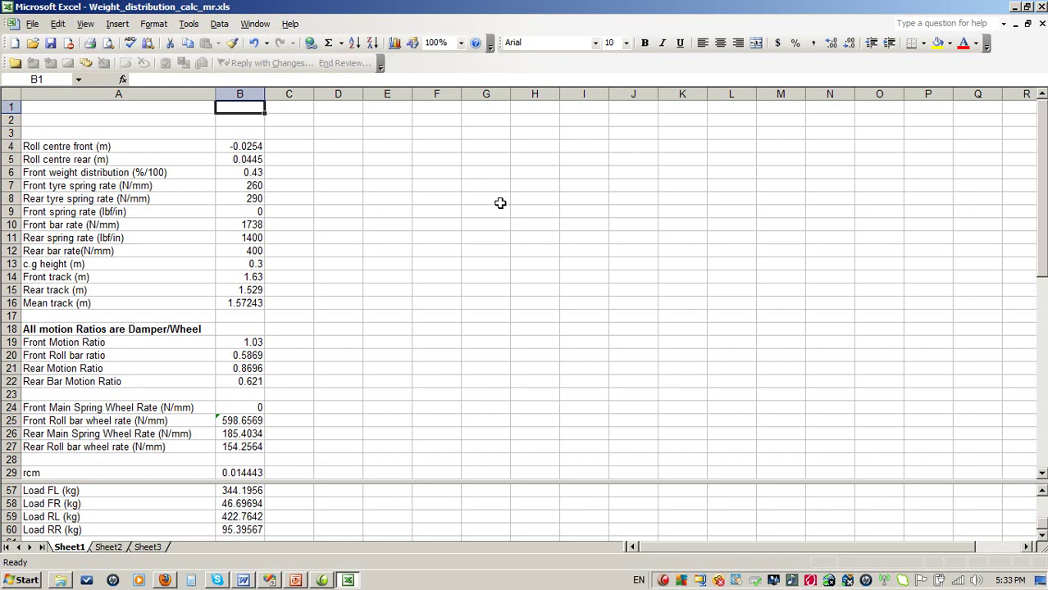
key(Down)
key(Down)
key(Down)
key(Down)
key(Down)
key(Down)
key(Down)
key(Down)
key(Down)
key(Down)
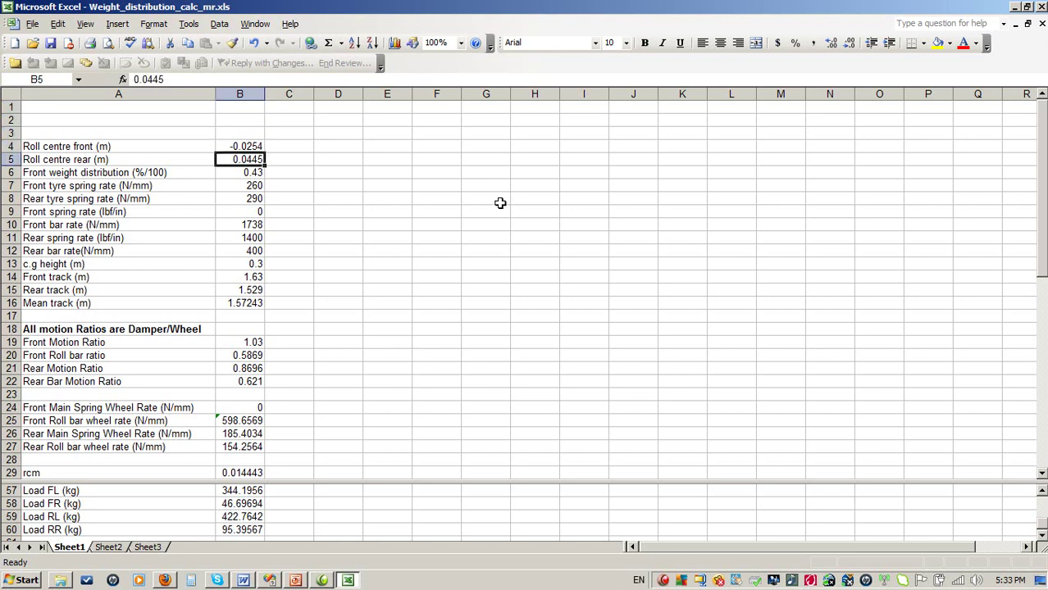
key(Down)
key(Down)
key(Down)
key(Down)
key(Down)
key(Down)
key(Down)
key(Down)
key(Down)
key(Down)
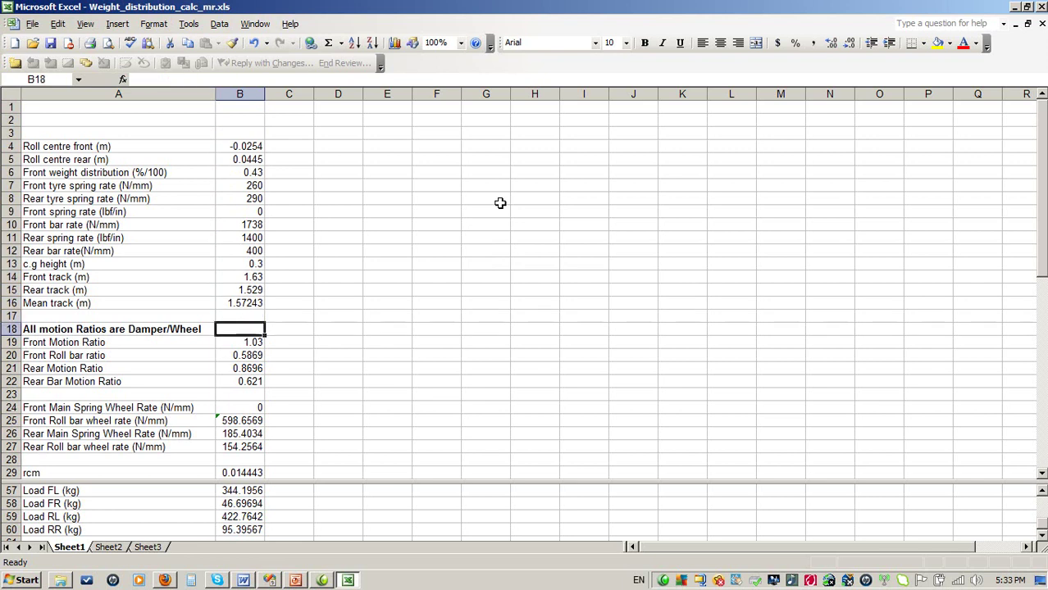
key(Up)
key(Up)
key(Up)
key(Up)
key(Up)
key(Up)
key(Up)
key(Up)
key(Up)
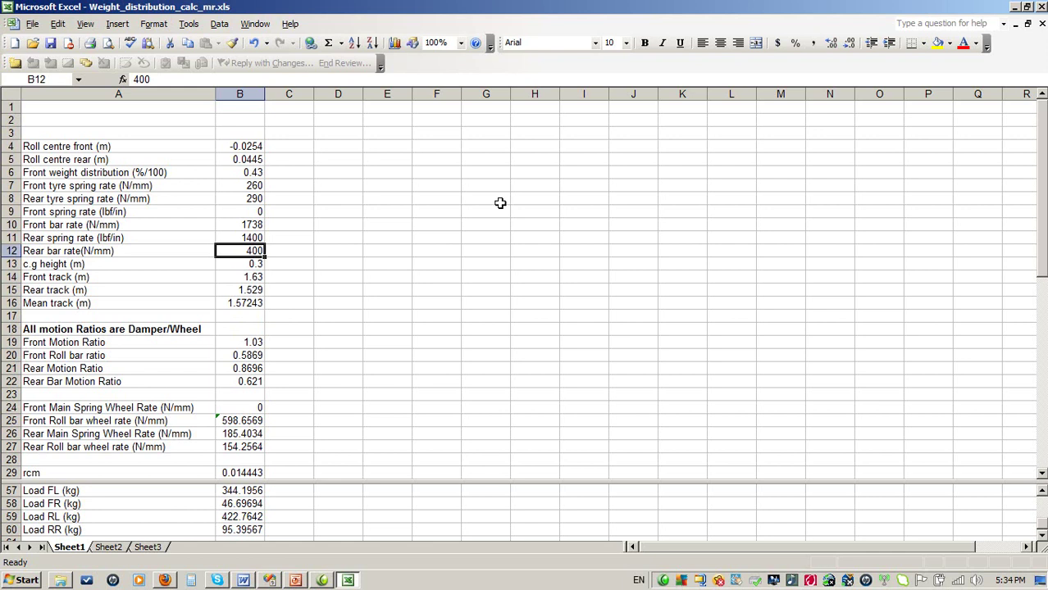
Examine the motion ratios, wheel rates and intermediate results in column B down to the Roll Distribution (%) in B37
key(Down)
key(Down)
key(Down)
key(Down)
key(Down)
key(Down)
key(Down)
key(Down)
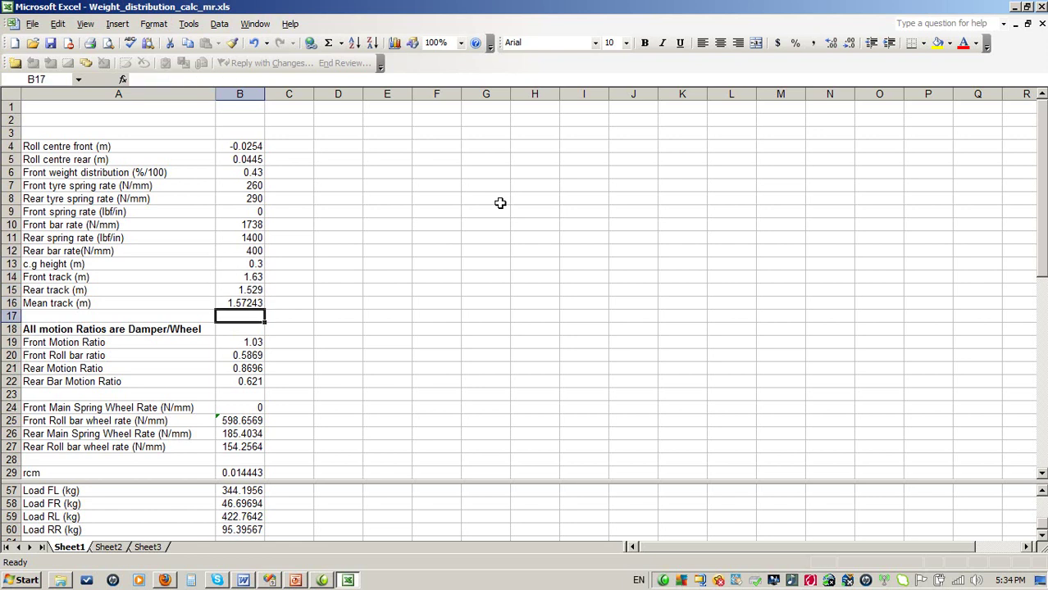
key(Down)
key(Down)
key(Down)
key(Down)
key(Down)
key(Down)
key(Down)
key(Down)
key(Down)
key(Down)
key(Down)
key(Down)
key(Down)
key(Down)
key(Down)
key(Down)
key(Down)
key(Down)
key(Down)
key(Down)
key(Up)
key(Up)
key(Up)
key(Up)
key(Down)
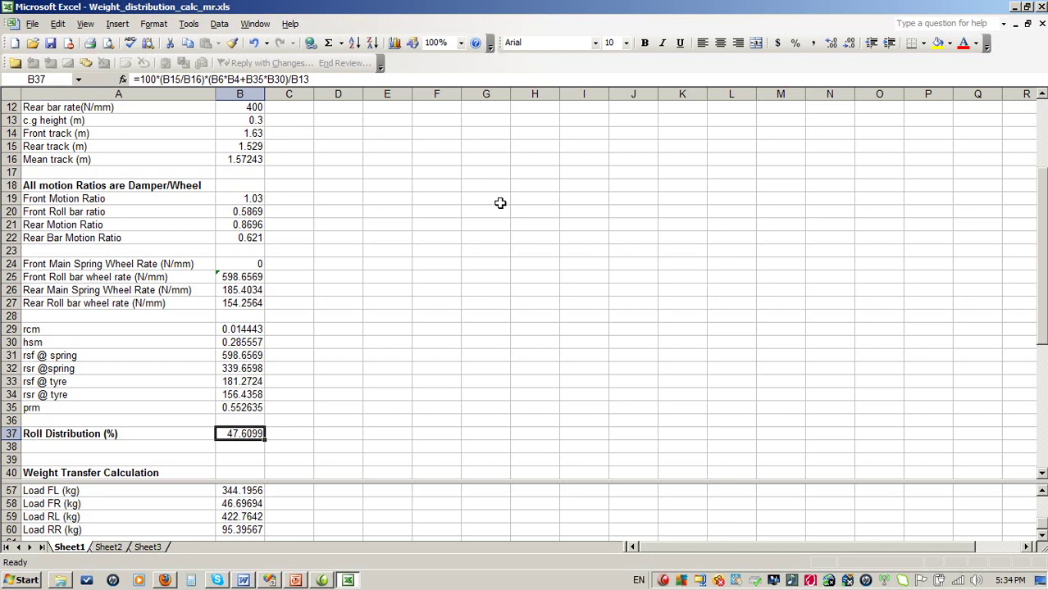
Set the rear bar rate in B12 to 500 N/mm
key(Up)
key(Up)
key(Up)
key(Up)
key(Up)
key(Up)
key(Up)
key(Up)
key(Up)
key(Up)
key(Up)
key(Up)
key(Up)
key(Up)
key(Up)
key(Up)
key(Up)
key(Up)
key(Up)
key(Up)
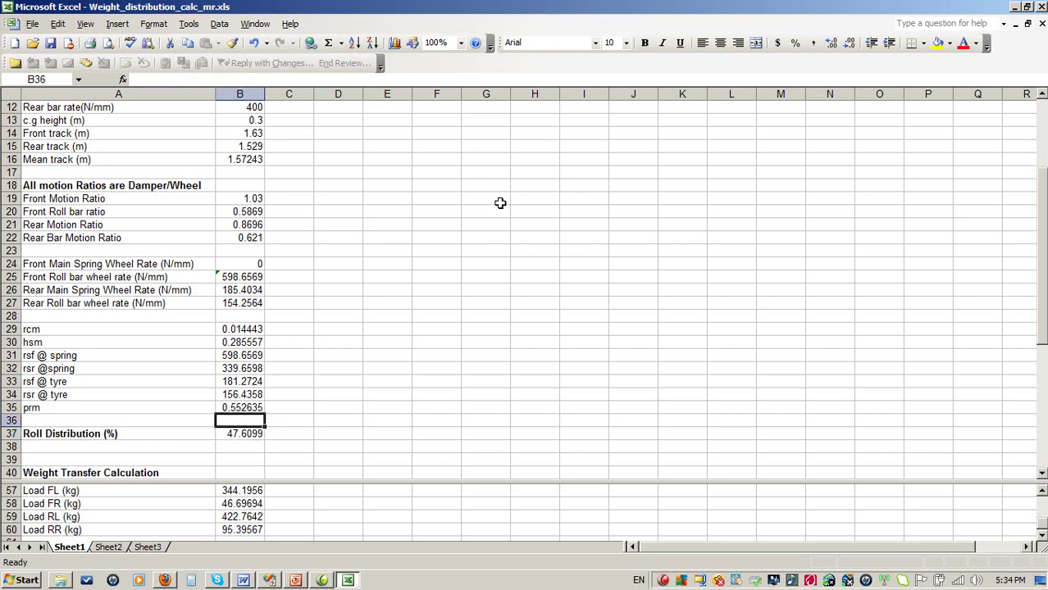
key(Up)
key(Up)
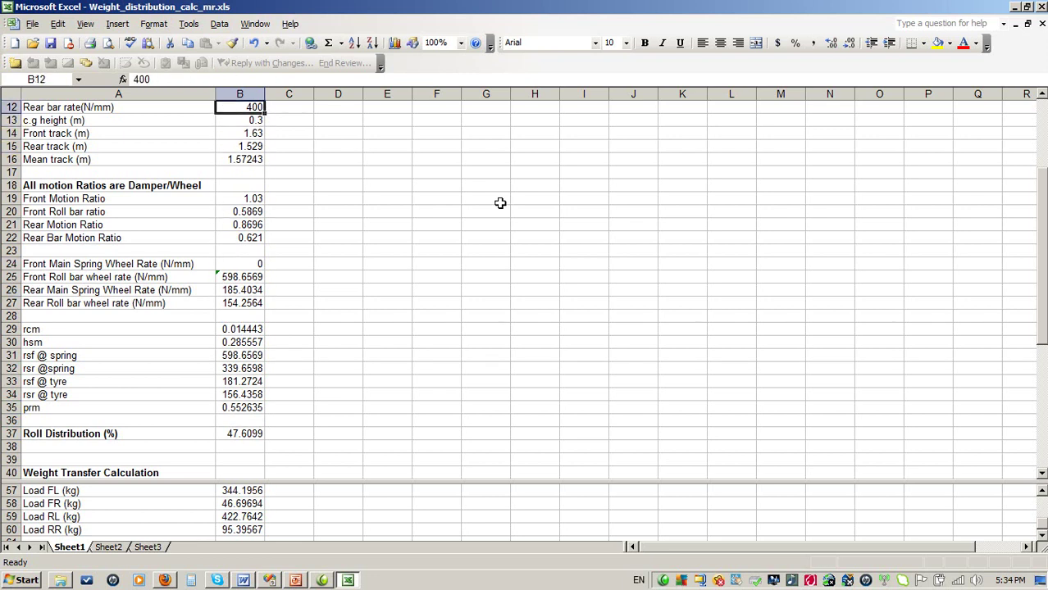
text(500)
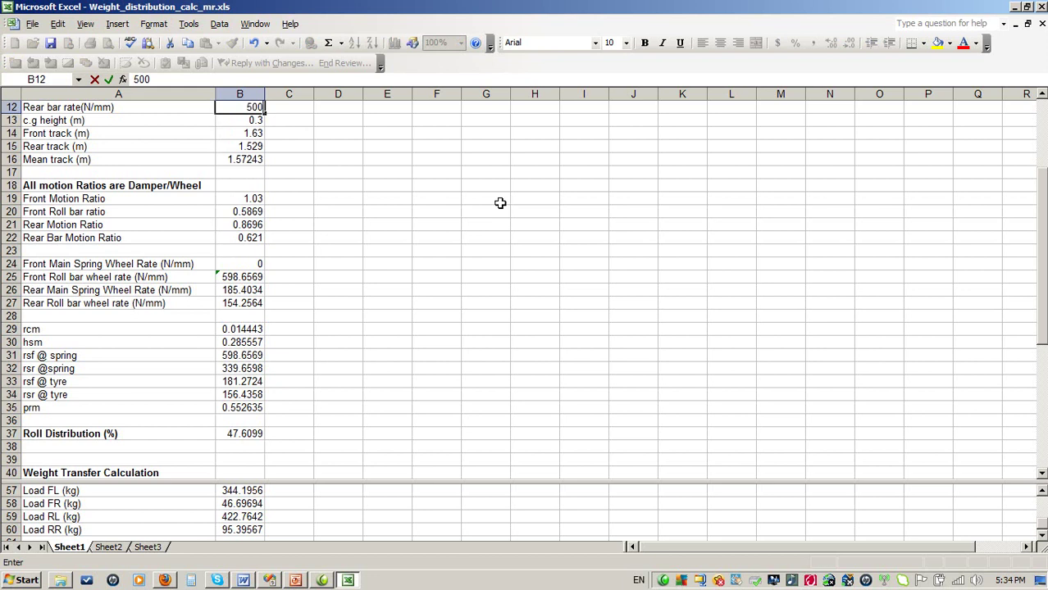
key(Return)
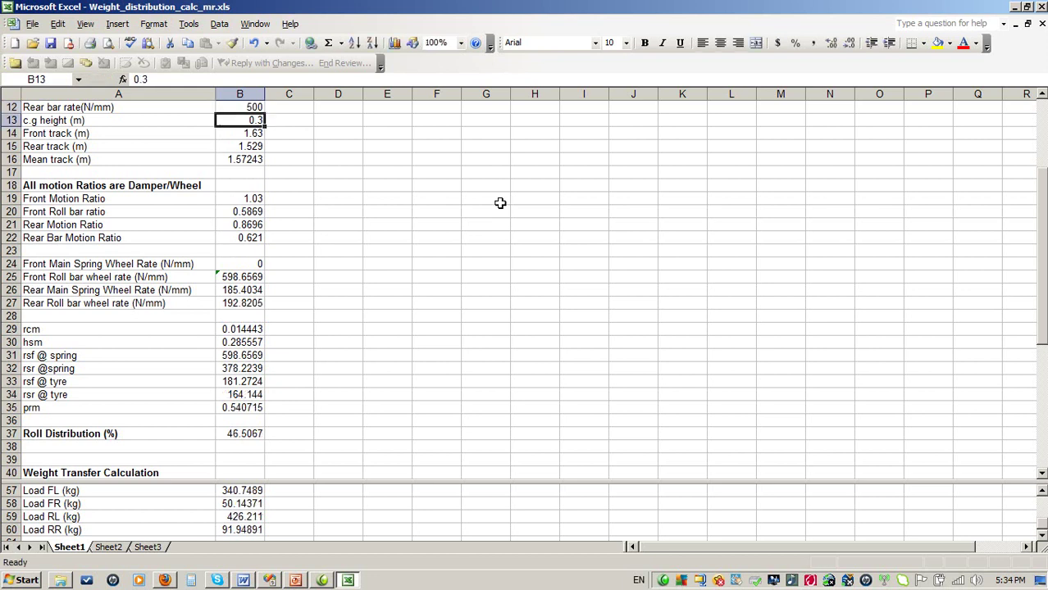